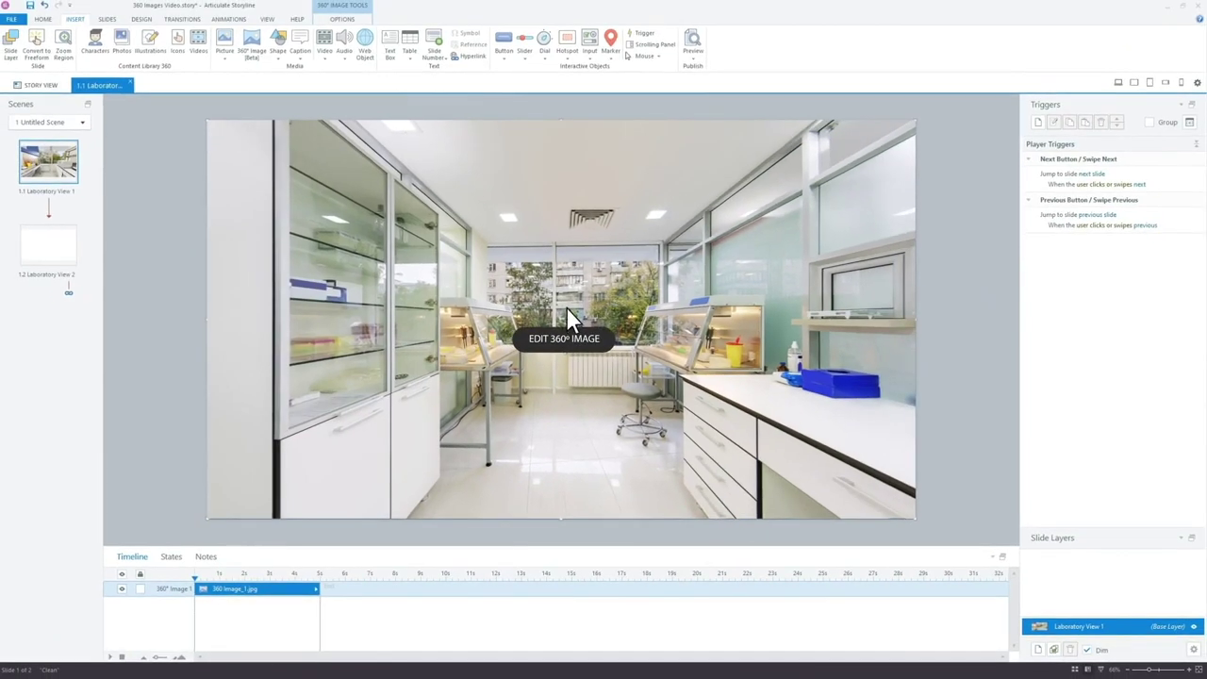
# Add the 360° lab panorama to Laboratory View 2, then advance the tour to the third marker.
pyautogui.click(58, 255)
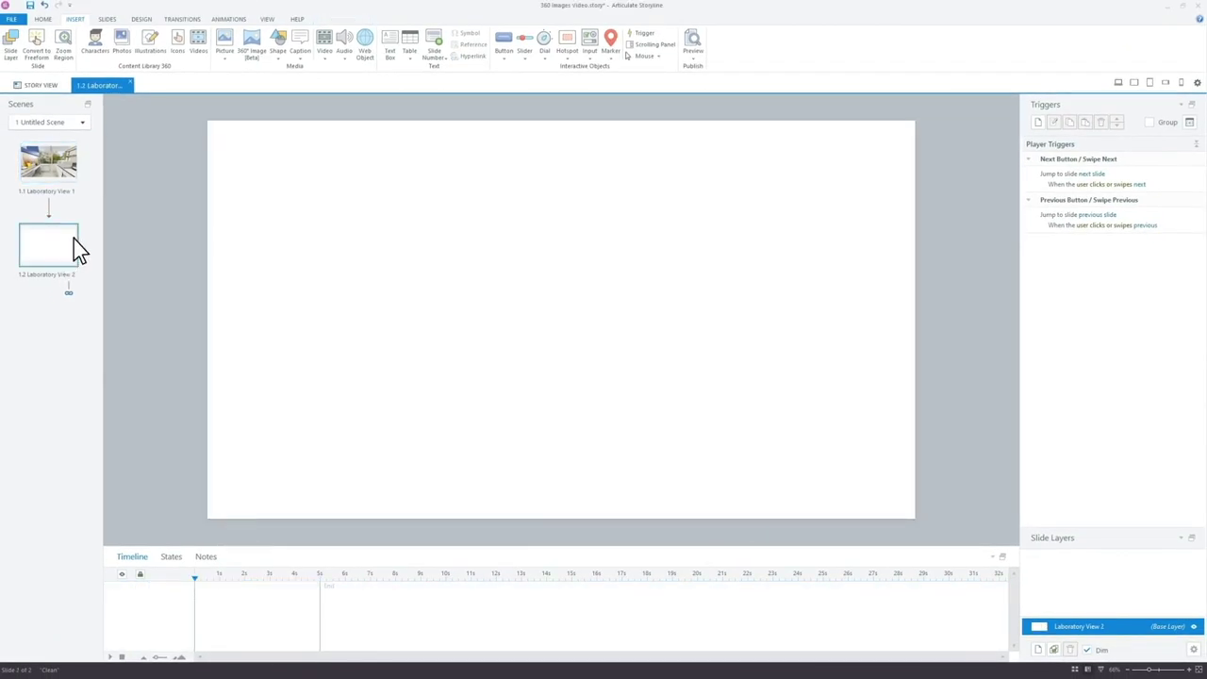
pyautogui.click(252, 47)
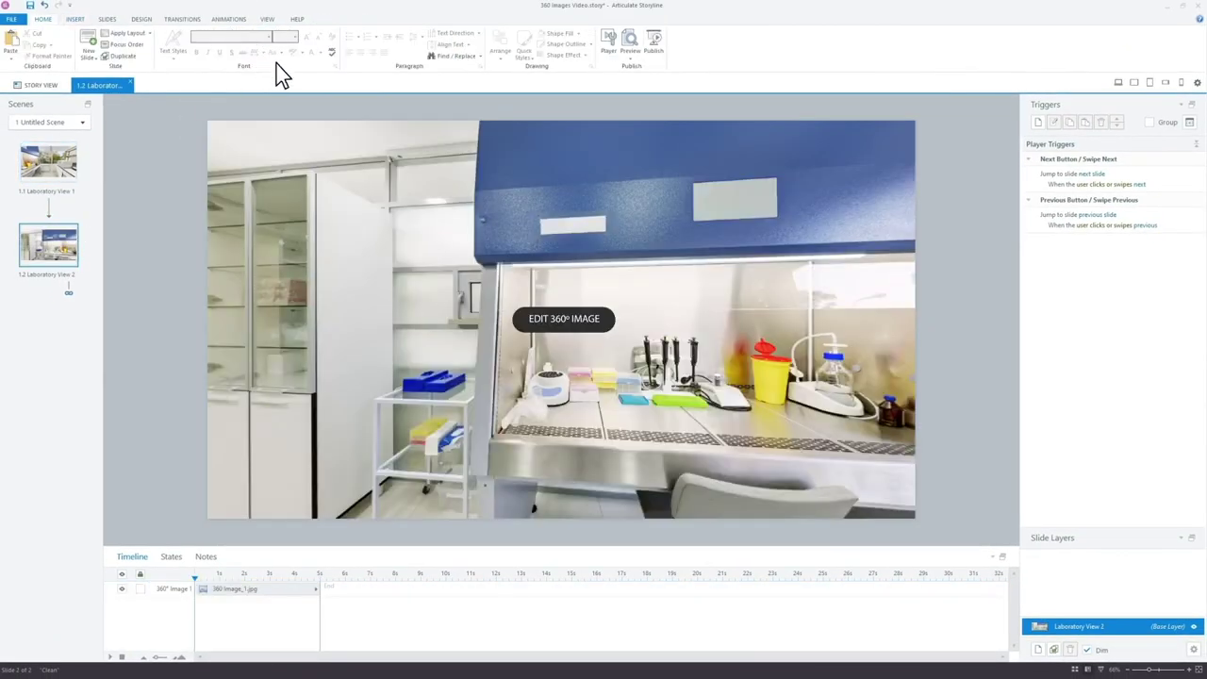
pyautogui.click(562, 319)
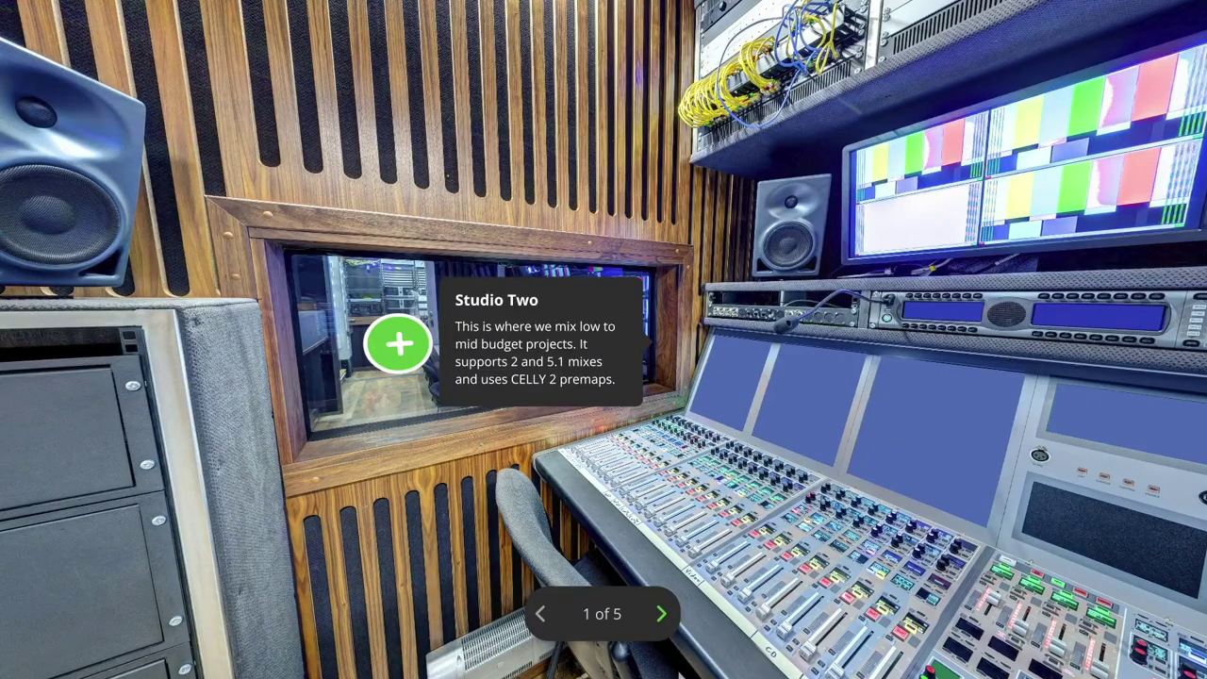
pyautogui.click(661, 614)
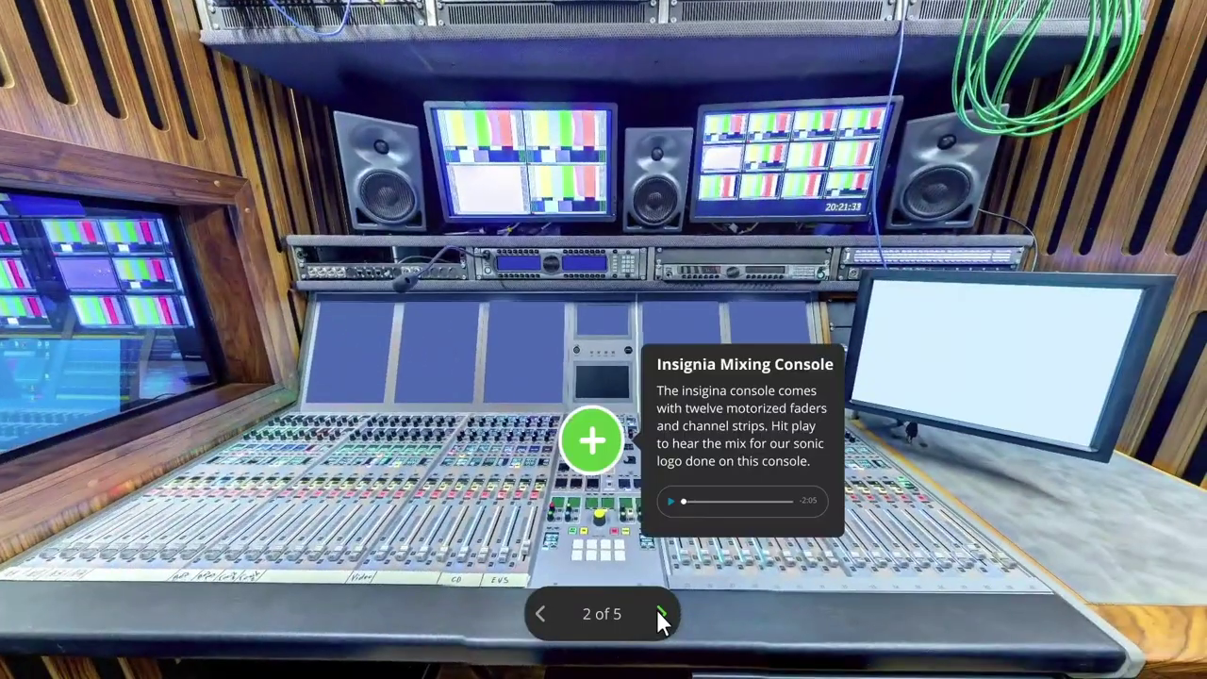
pyautogui.click(660, 614)
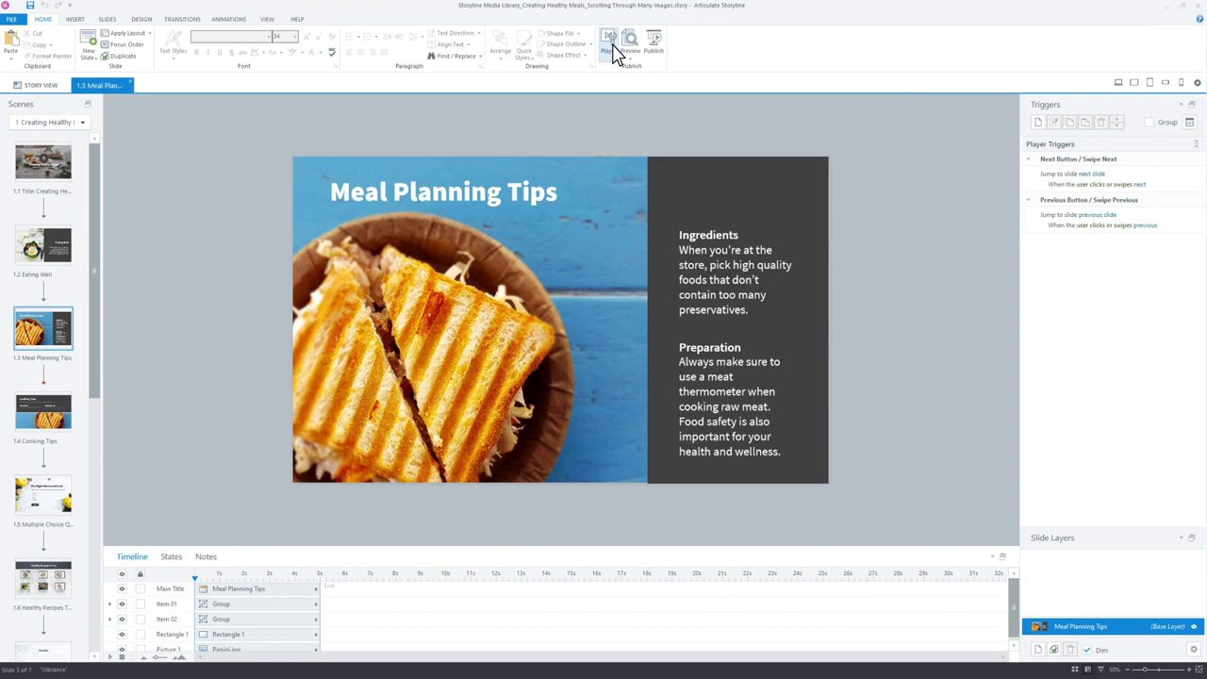
# Enable Course Thumbnail in Player properties and set it to Fruit Salad.jpg.
pyautogui.click(609, 47)
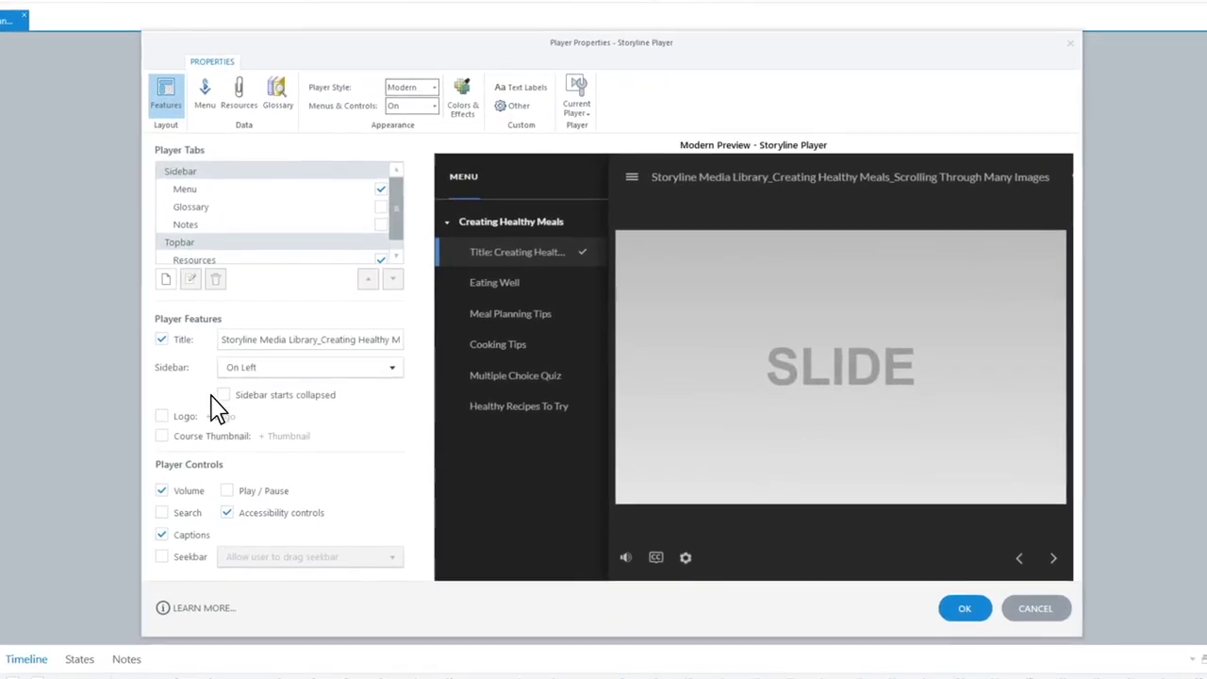
pyautogui.click(155, 441)
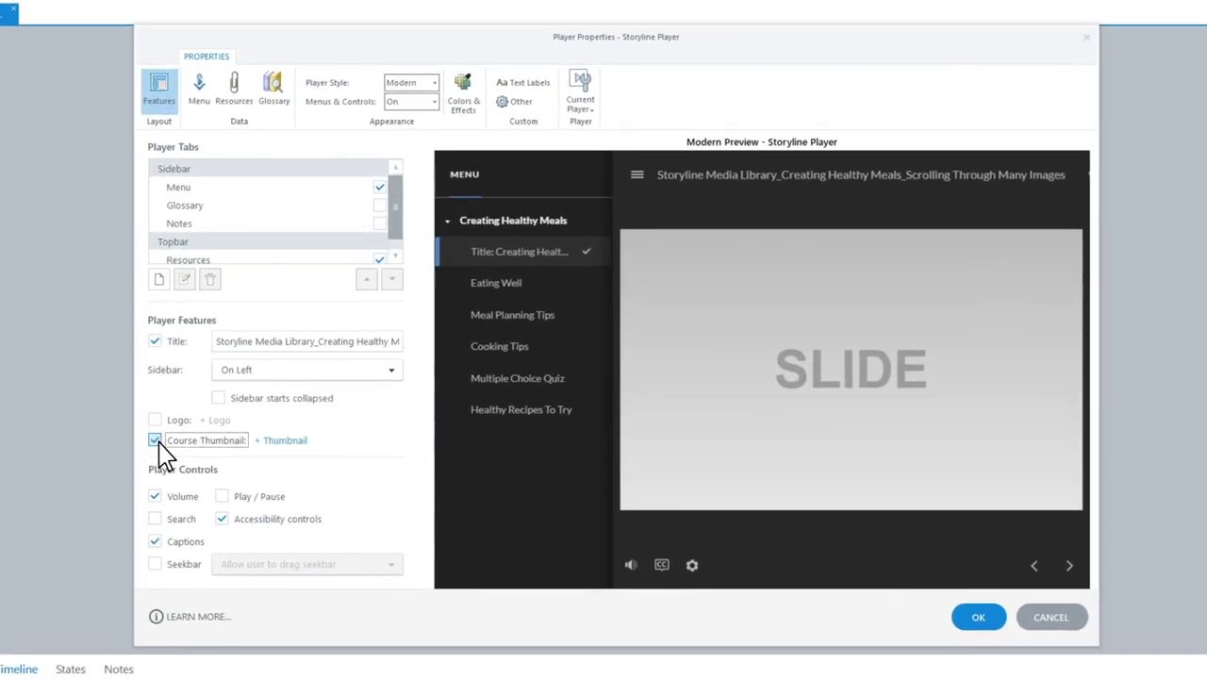
pyautogui.click(283, 440)
pyautogui.click(308, 504)
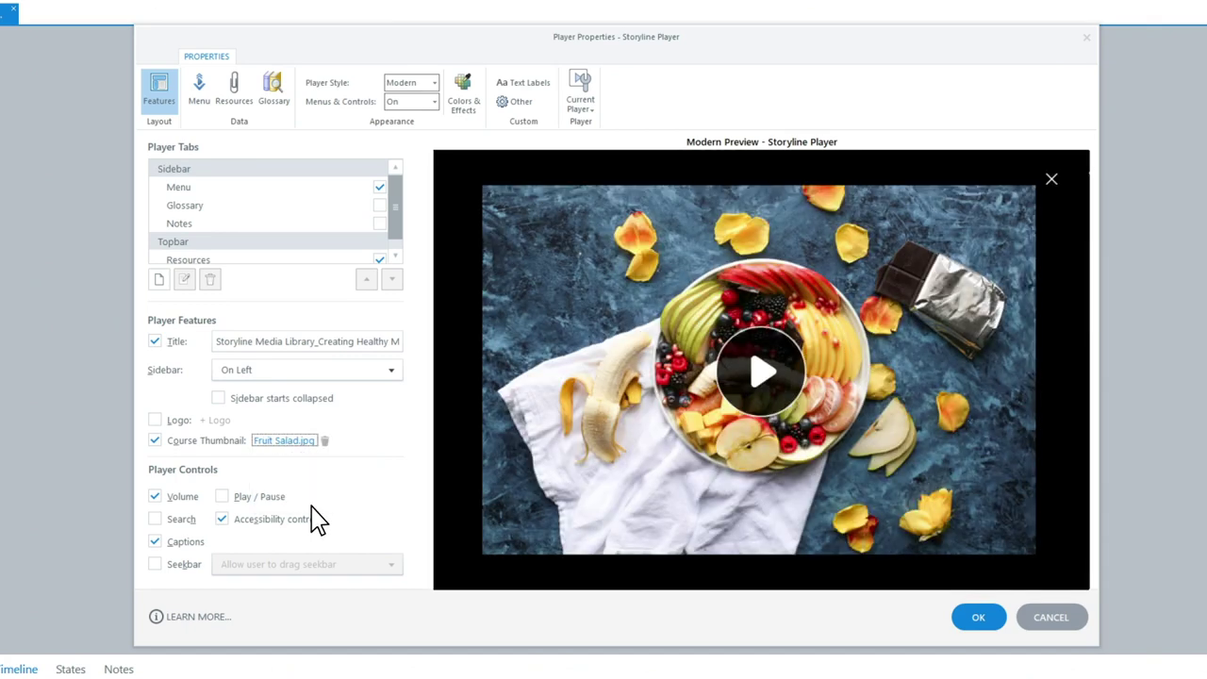
# Raise the player's captions font to 200% and view both accessibility focus colour palettes.
pyautogui.click(465, 94)
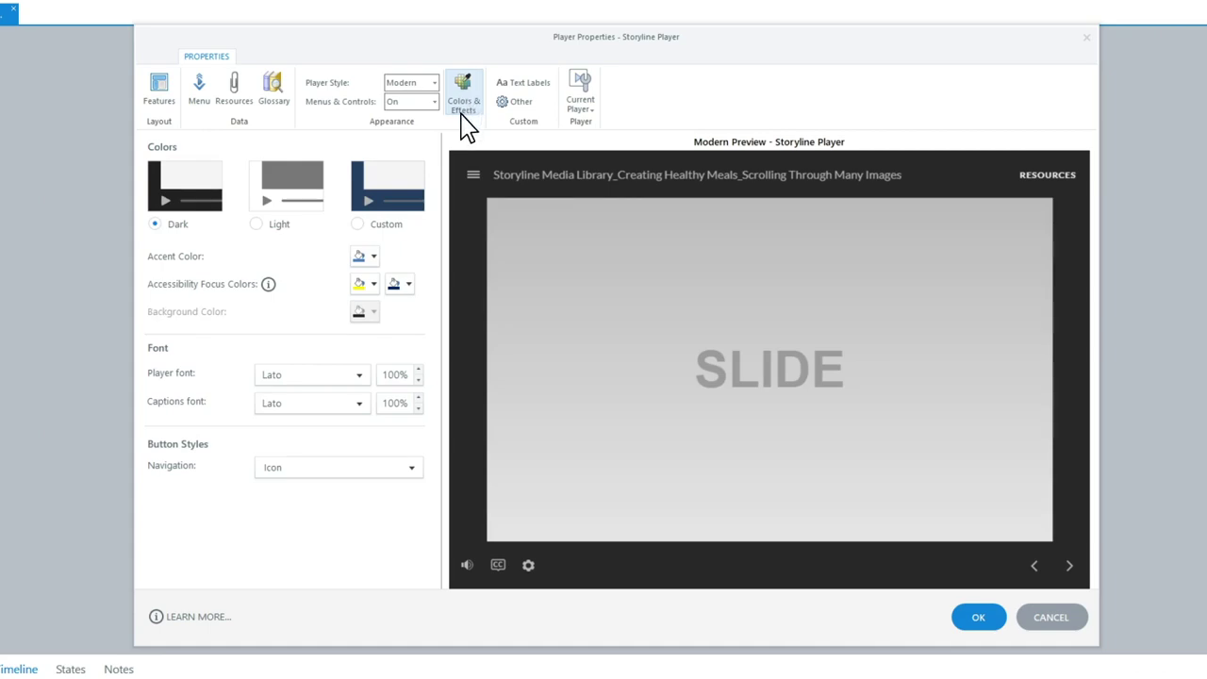
pyautogui.click(419, 398)
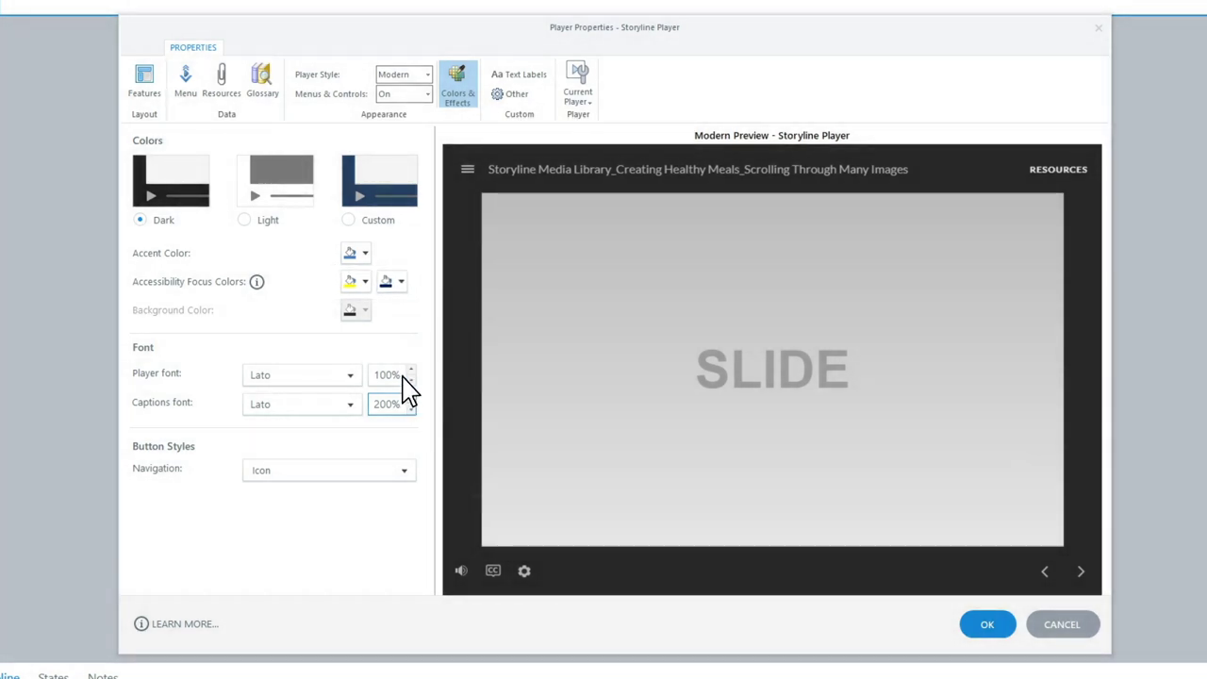
pyautogui.click(363, 283)
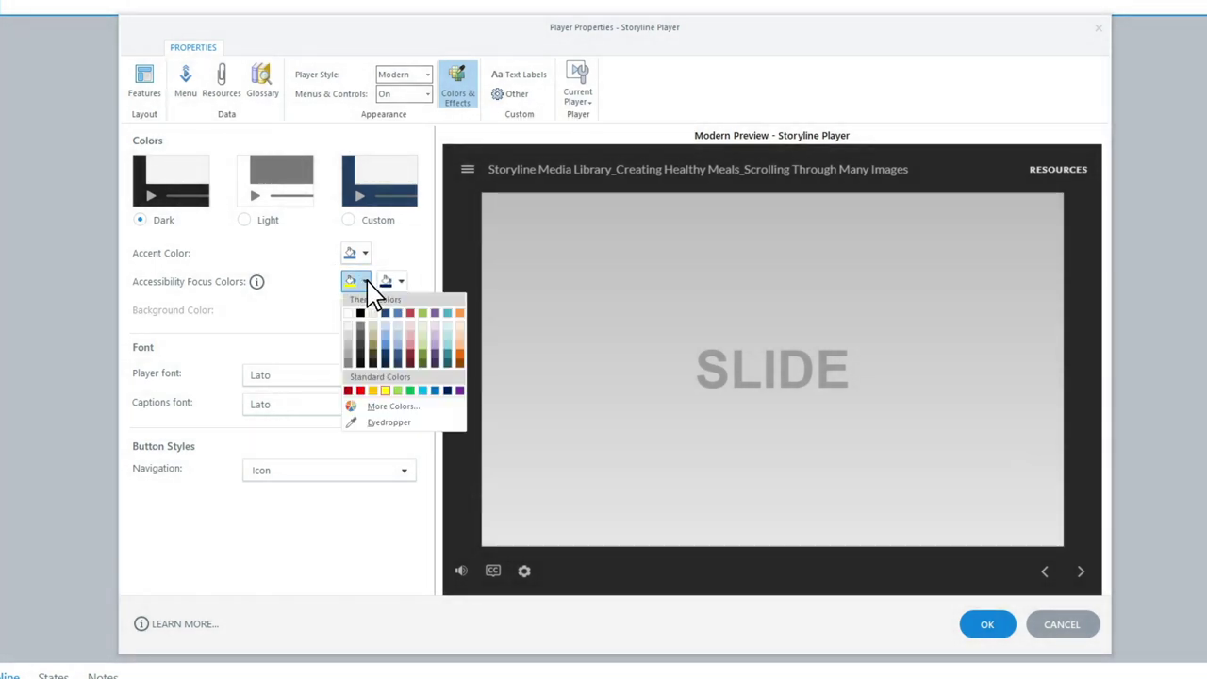
pyautogui.click(398, 283)
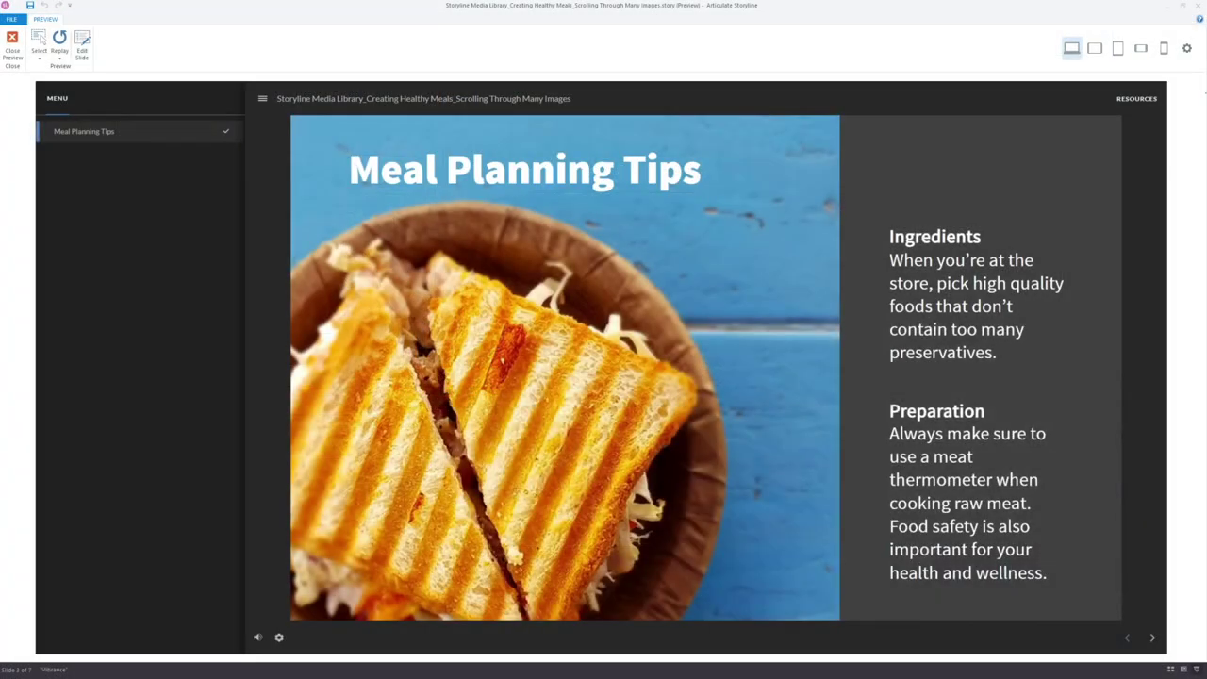
# Move keyboard focus from the slide title to the Ingredients and Preparation text blocks.
pyautogui.press('Tab')
pyautogui.press('Tab')
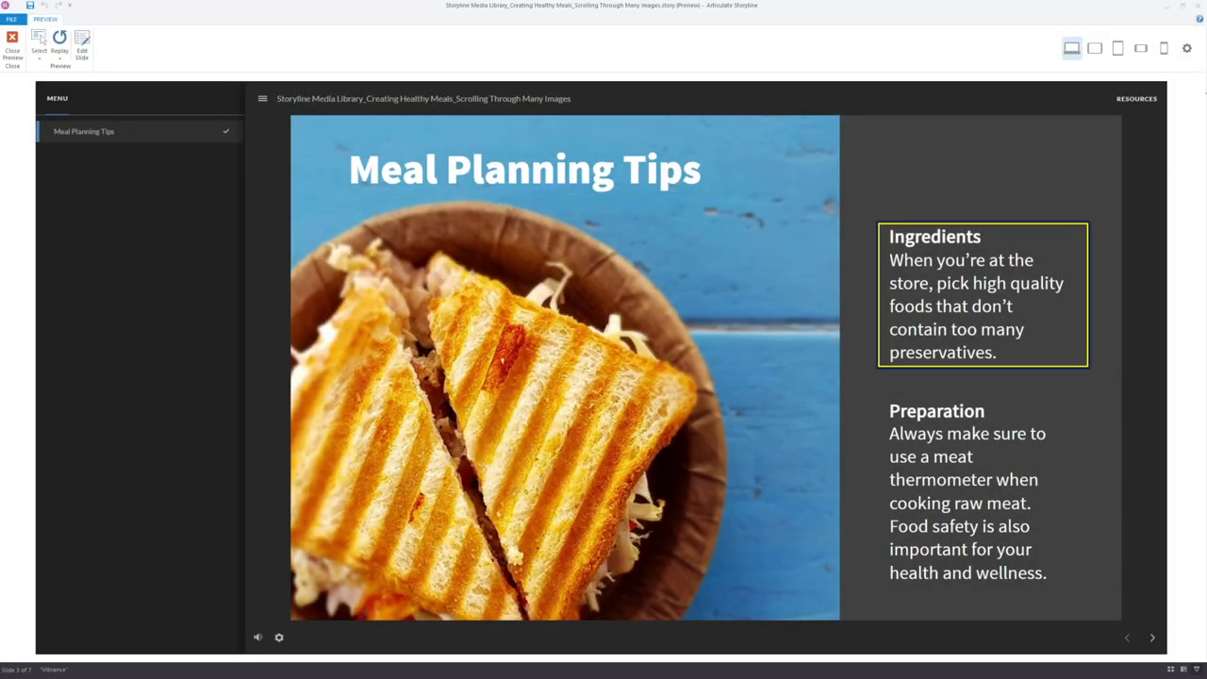
pyautogui.press('Tab')
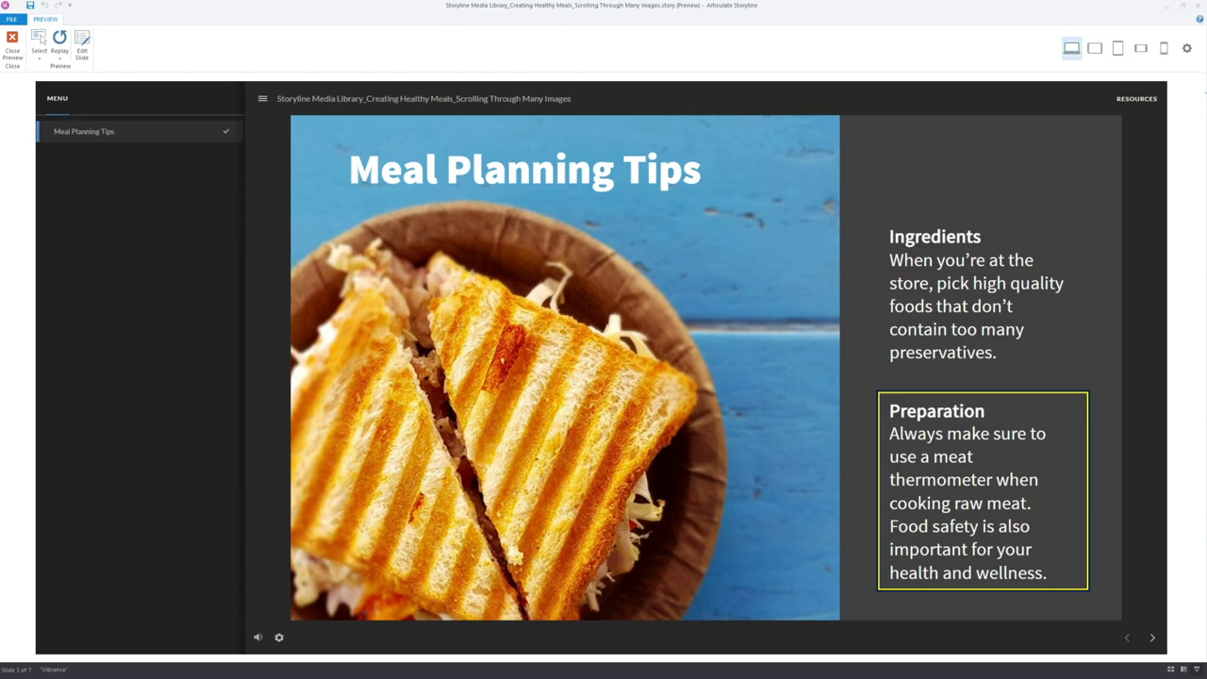
pyautogui.press('Tab')
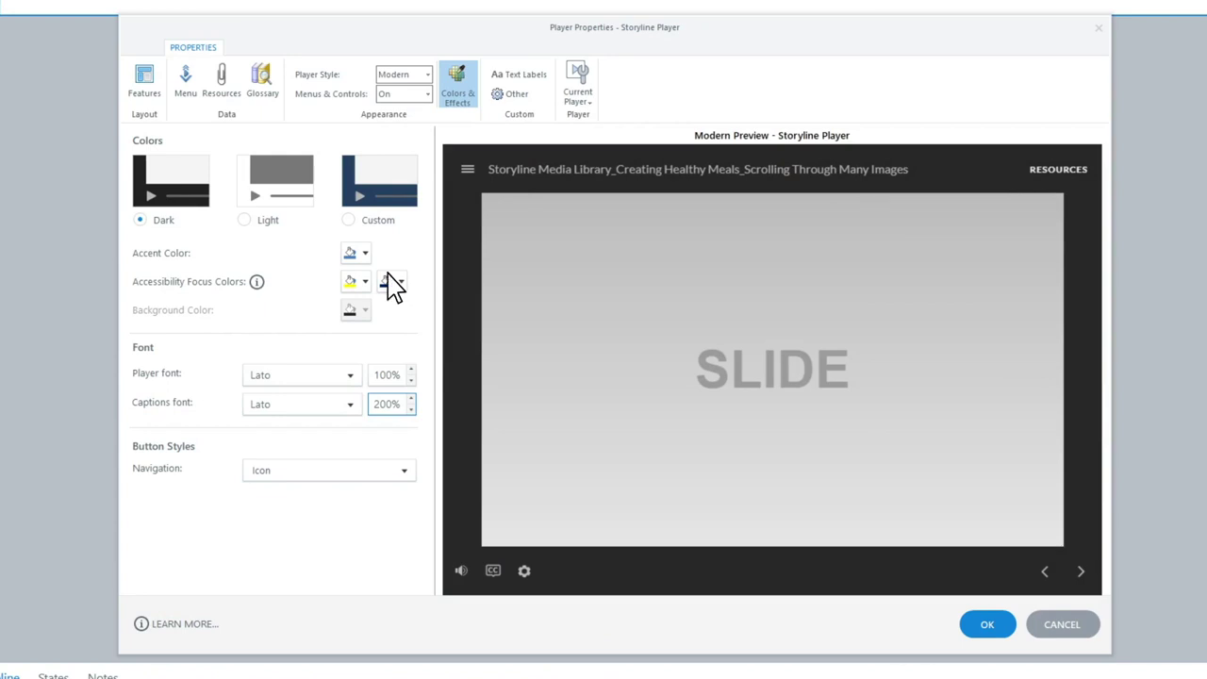
# Switch the player to the Custom colour scheme and show the Background Color palette.
pyautogui.click(348, 220)
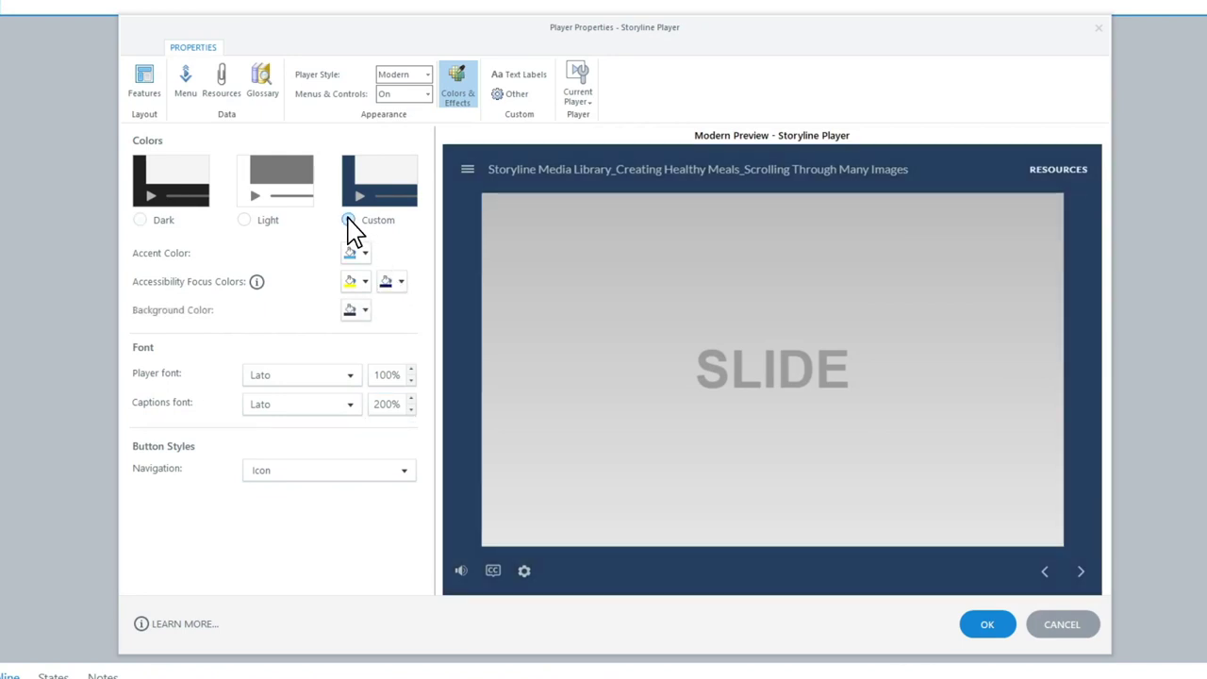
pyautogui.click(366, 312)
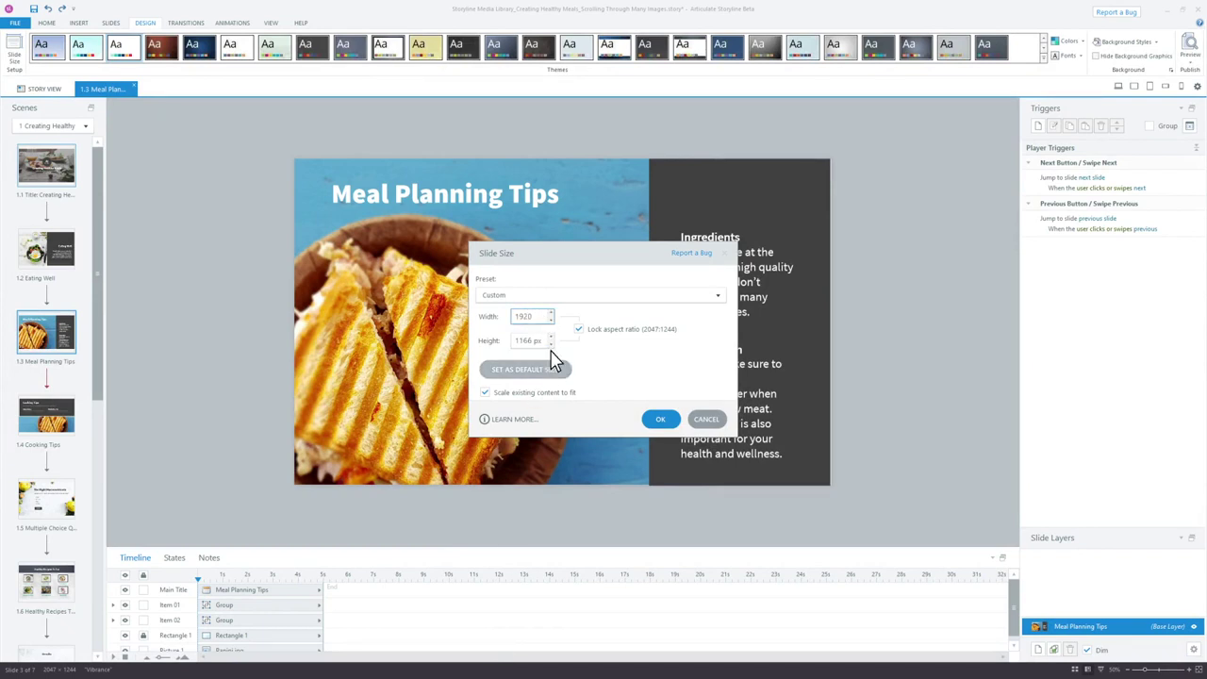
# Set the 1920 × 1166 px slide size as the default for new projects.
pyautogui.click(528, 370)
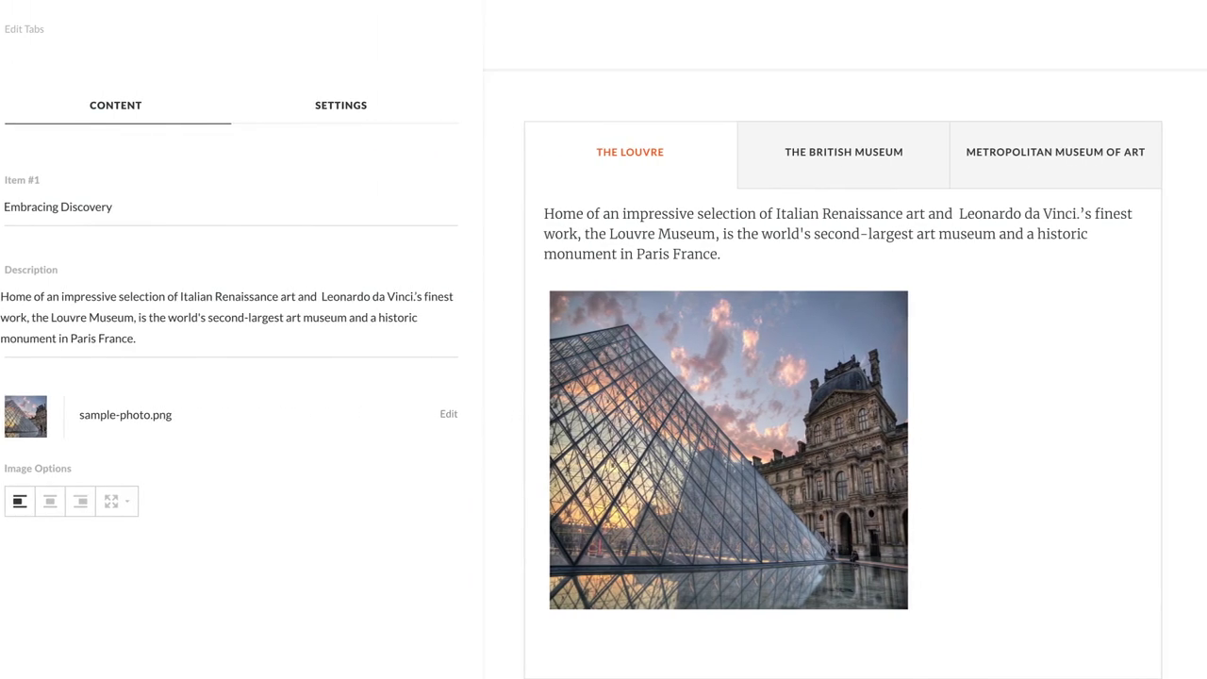
# Center the Louvre photo, stretch it to full width, then show the Question Banks.
pyautogui.click(70, 501)
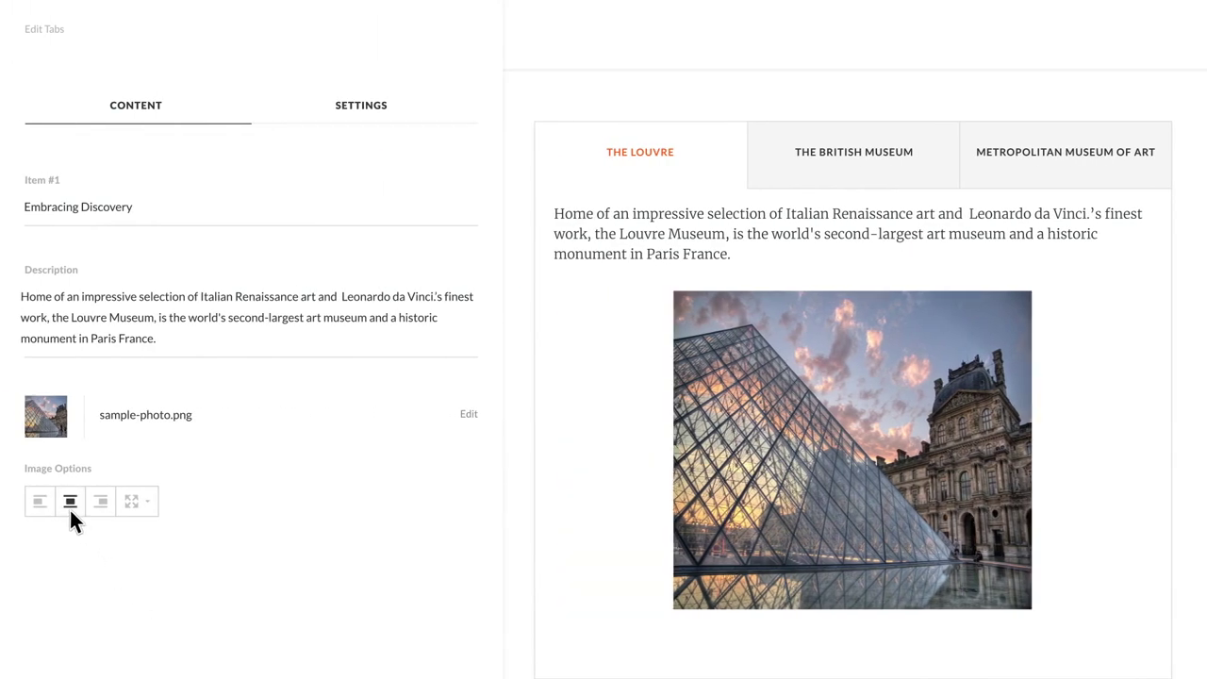
pyautogui.click(141, 509)
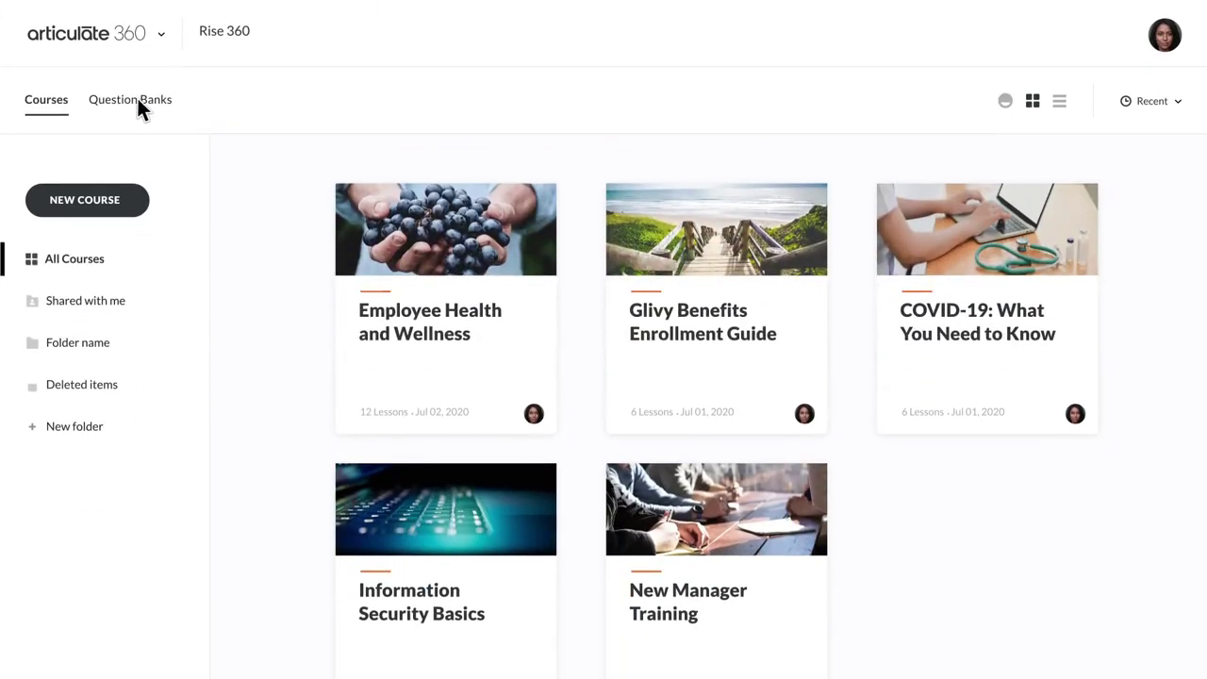
pyautogui.click(138, 100)
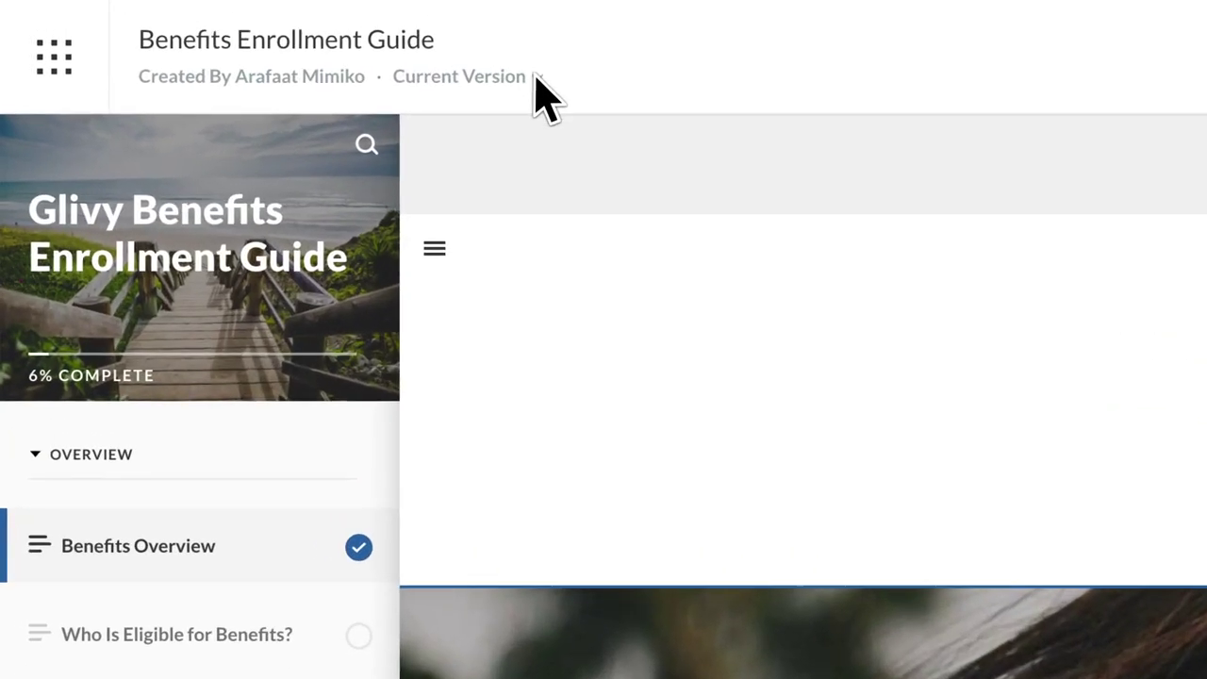
# Restore Version 2 of the Benefits Enrollment Guide and show the video card's actions menu.
pyautogui.click(541, 79)
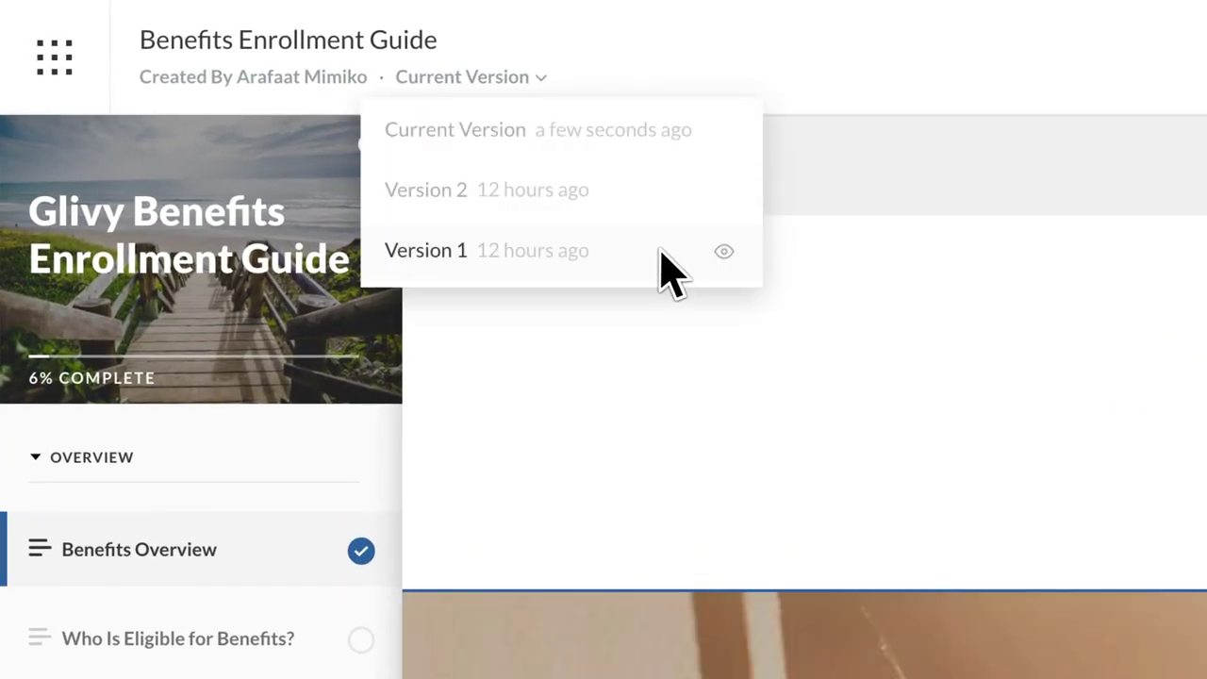
pyautogui.click(727, 194)
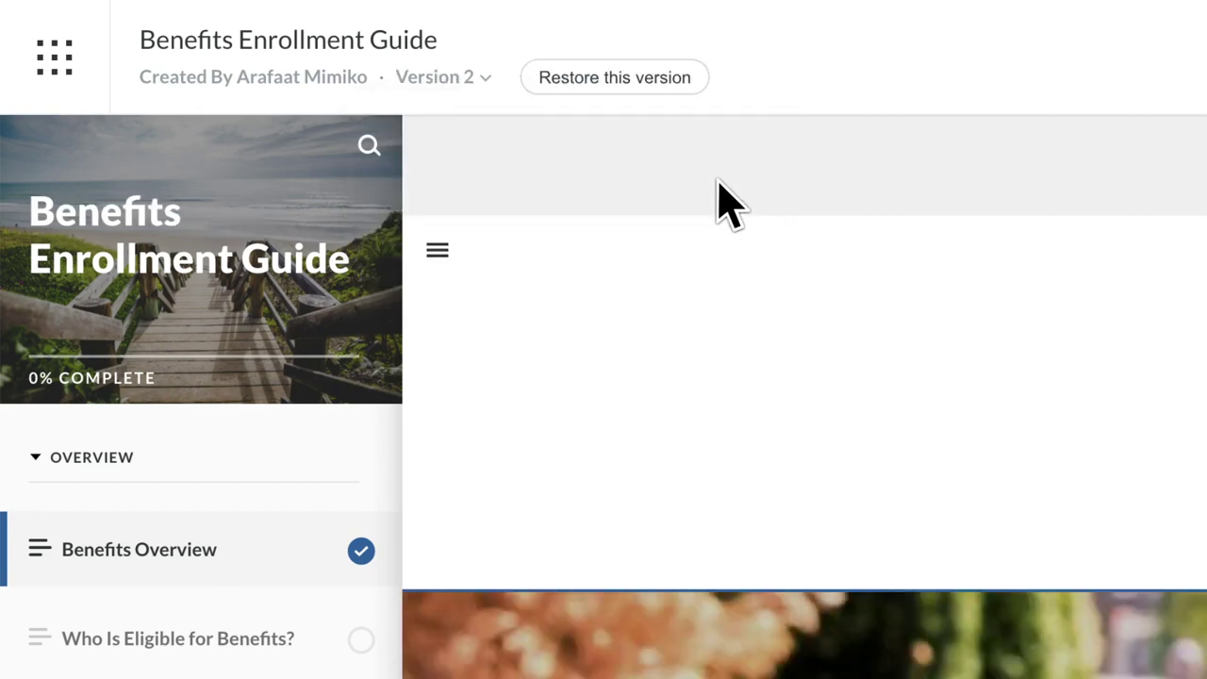
pyautogui.click(660, 90)
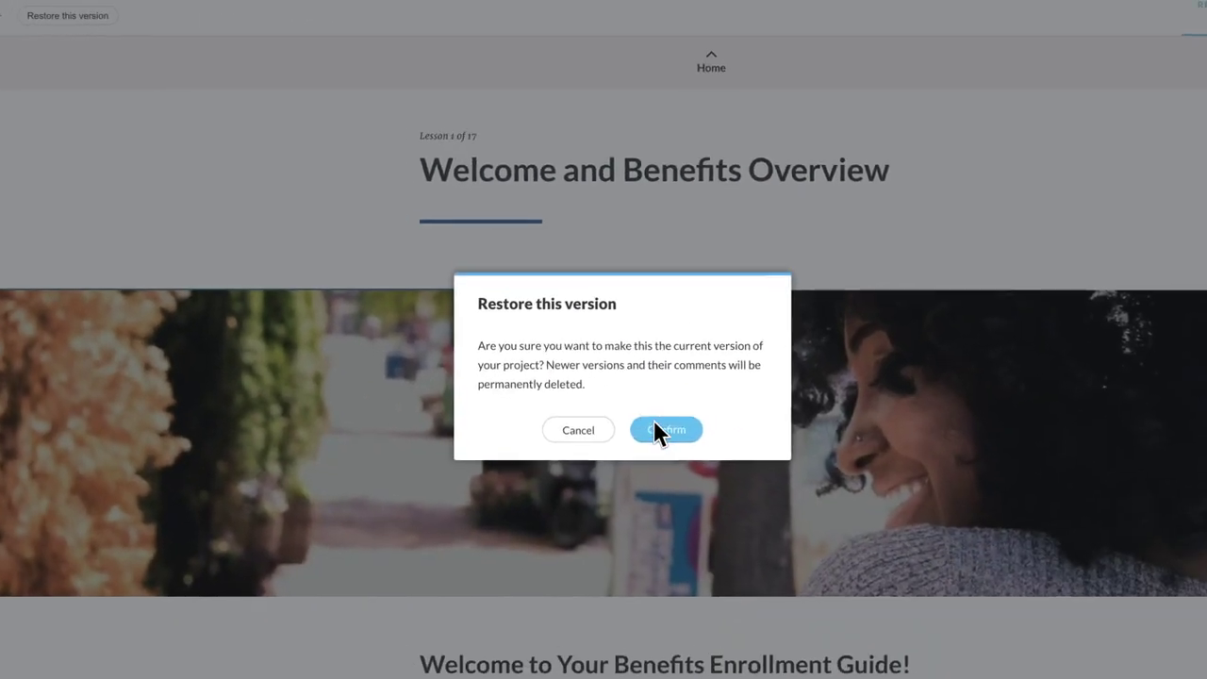
pyautogui.click(651, 432)
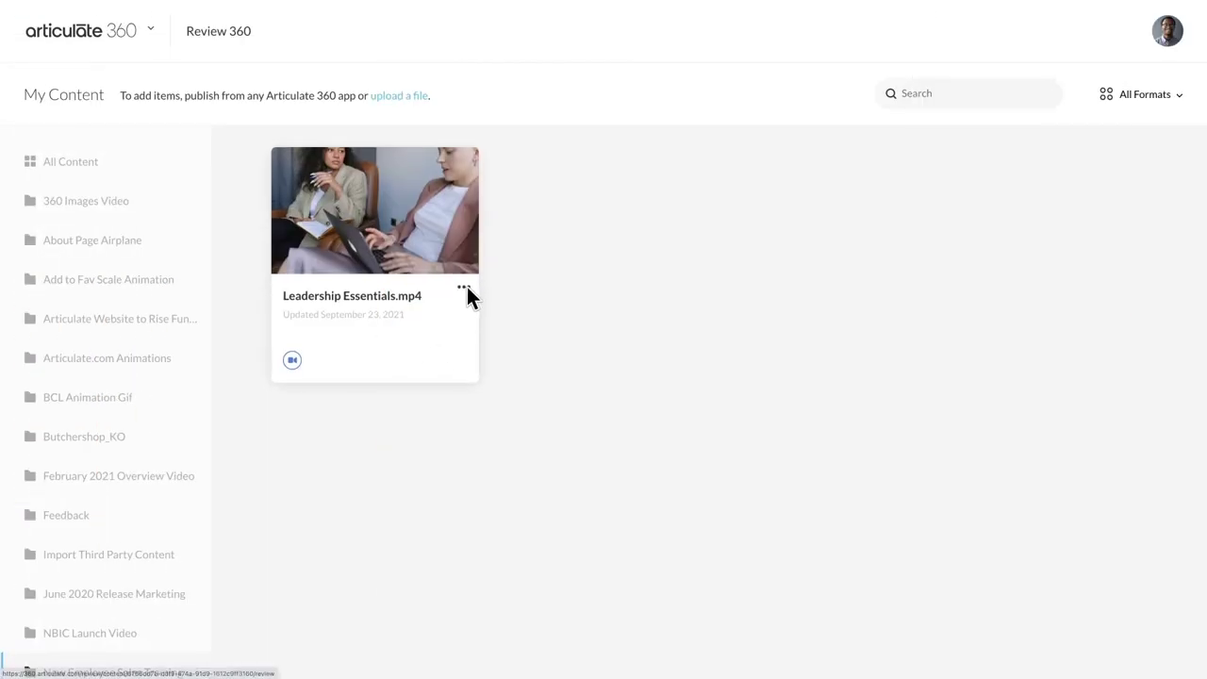
pyautogui.click(463, 288)
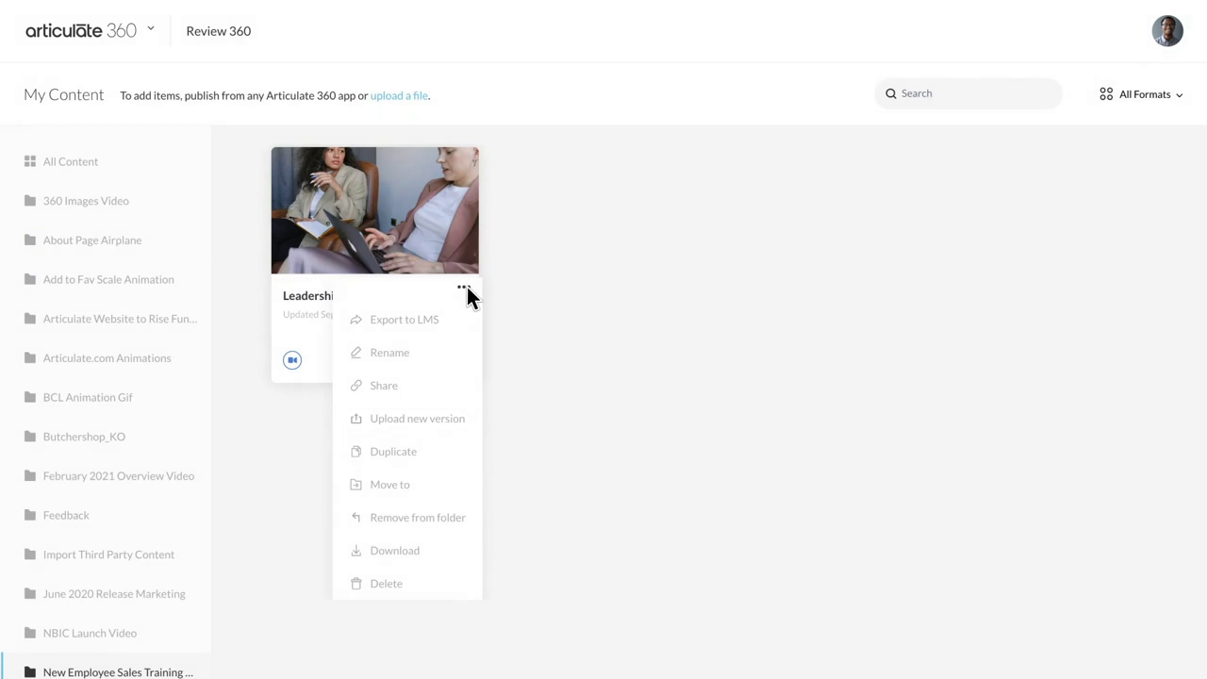
# Upload the Storyline course zip from the Storyline Courses folder into My Content.
pyautogui.click(467, 287)
pyautogui.click(407, 97)
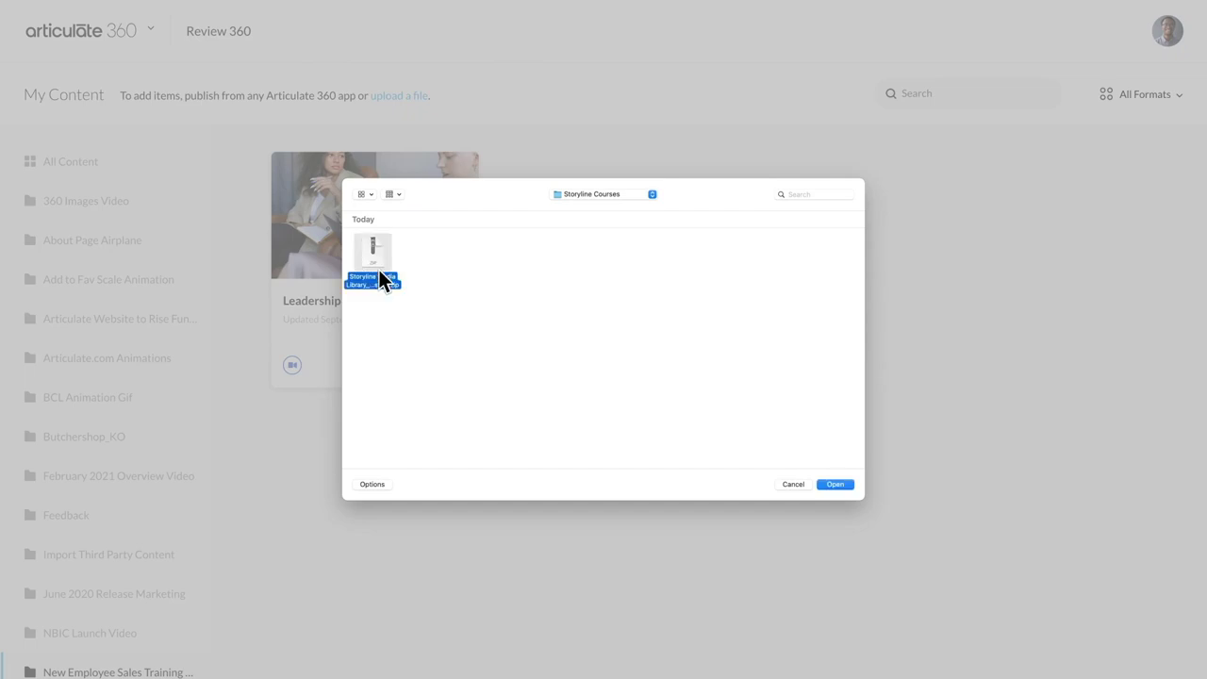
pyautogui.click(848, 483)
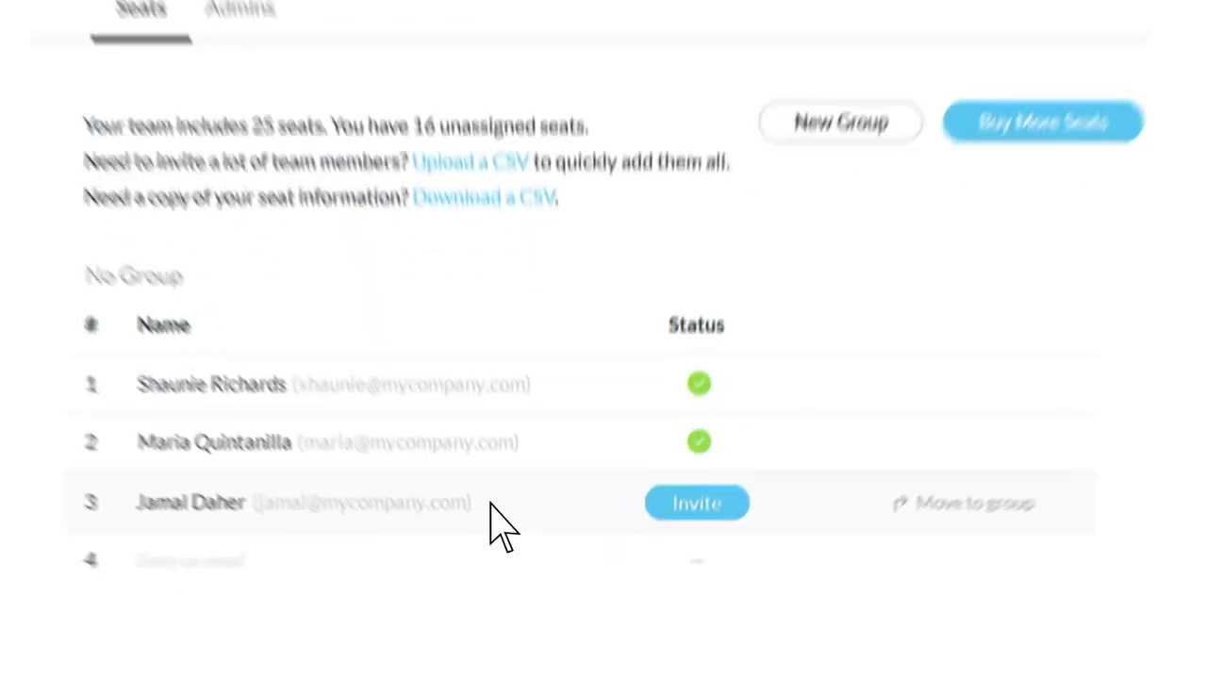
# Invite the third team member to a seat and resend the invitation after the warning.
pyautogui.click(699, 483)
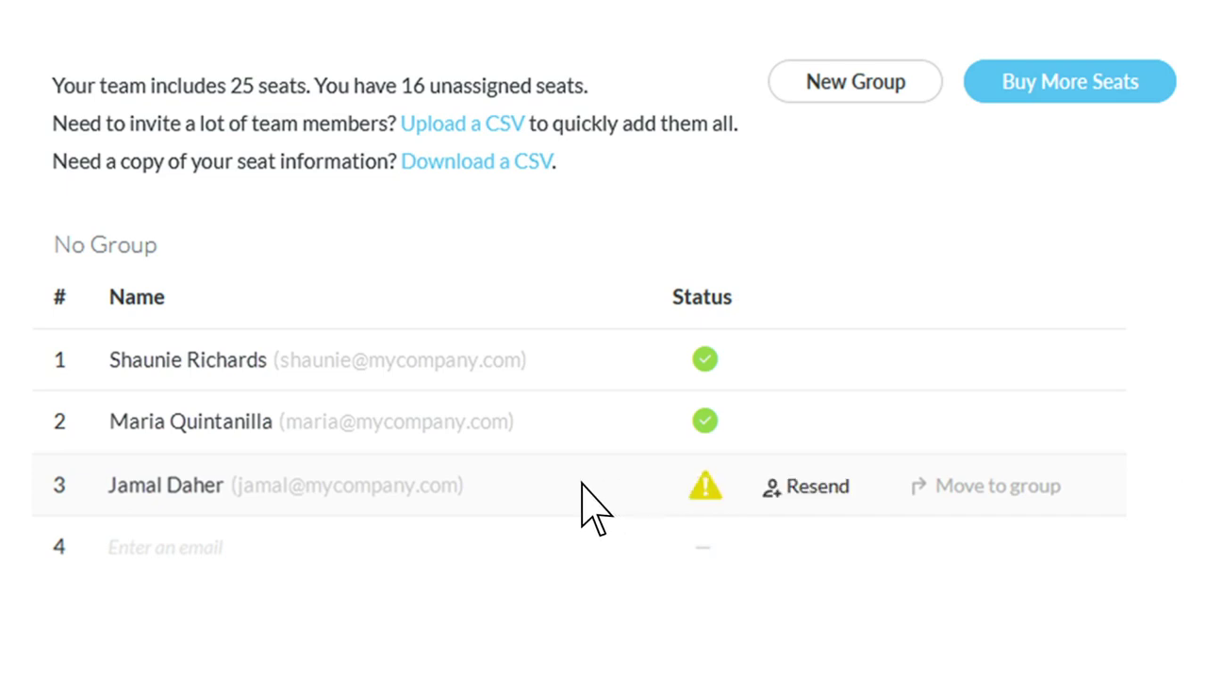
pyautogui.click(803, 486)
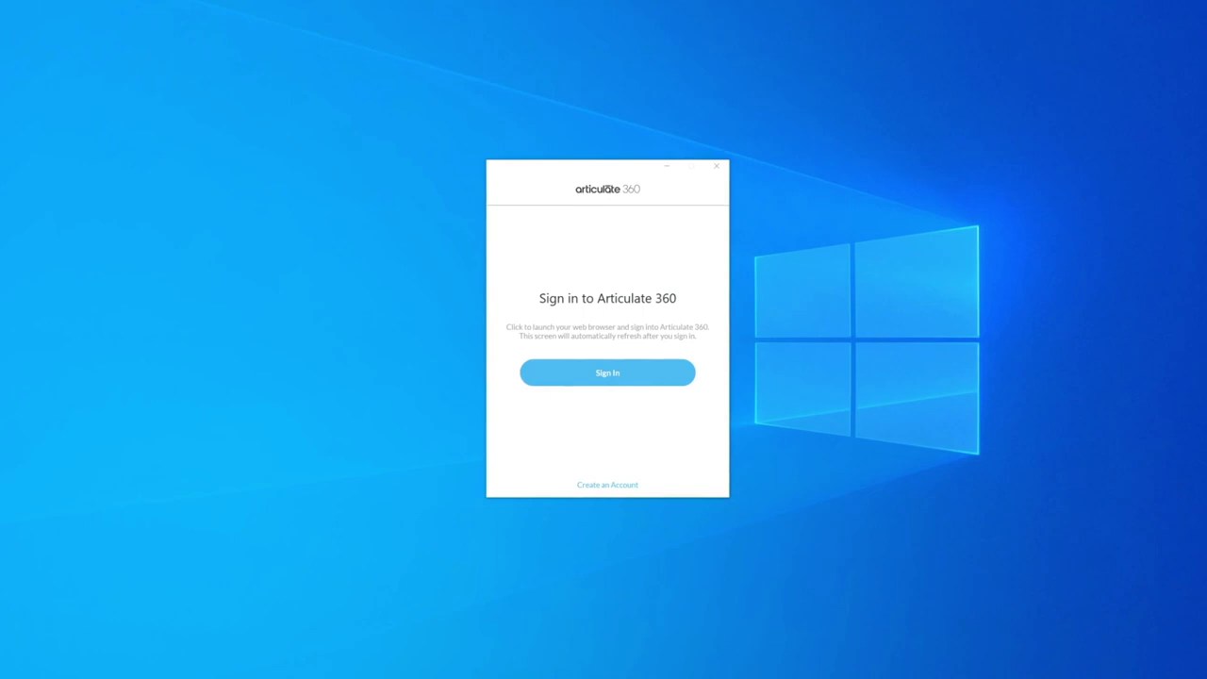
# Start the Articulate 360 sign-in from Storyline so it continues in the web browser.
pyautogui.click(595, 370)
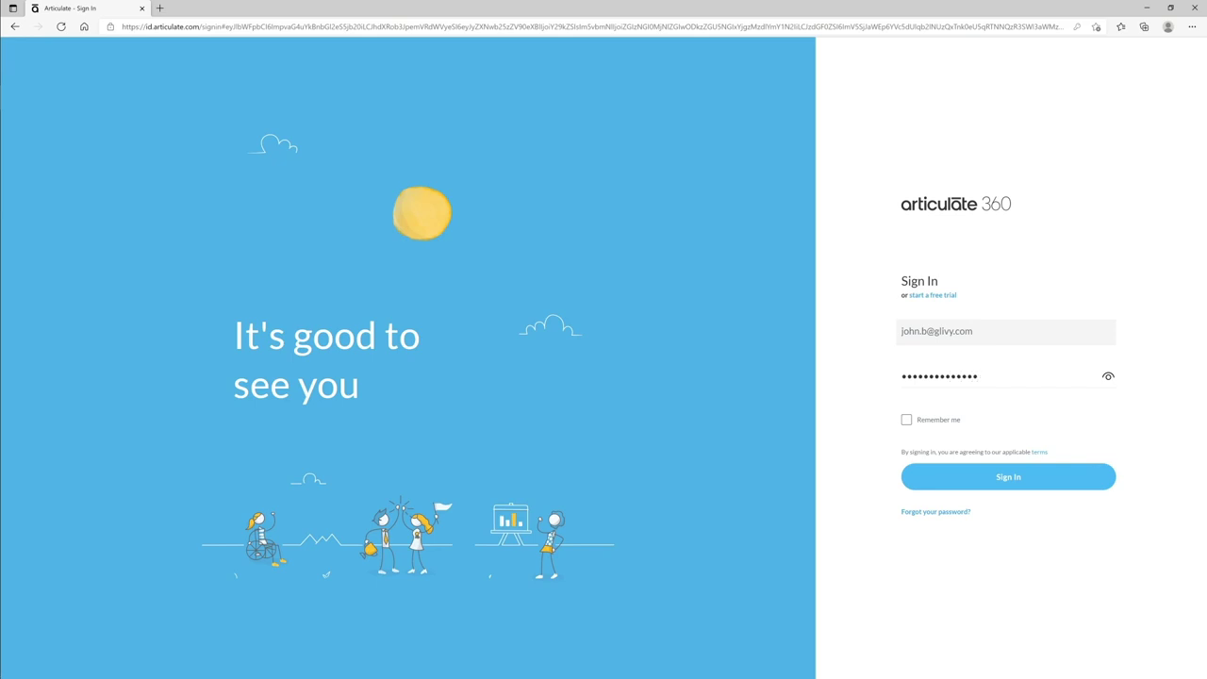
# Submit the browser sign-in form with the pre-filled credentials to reach the Welcome dashboard.
pyautogui.click(1009, 477)
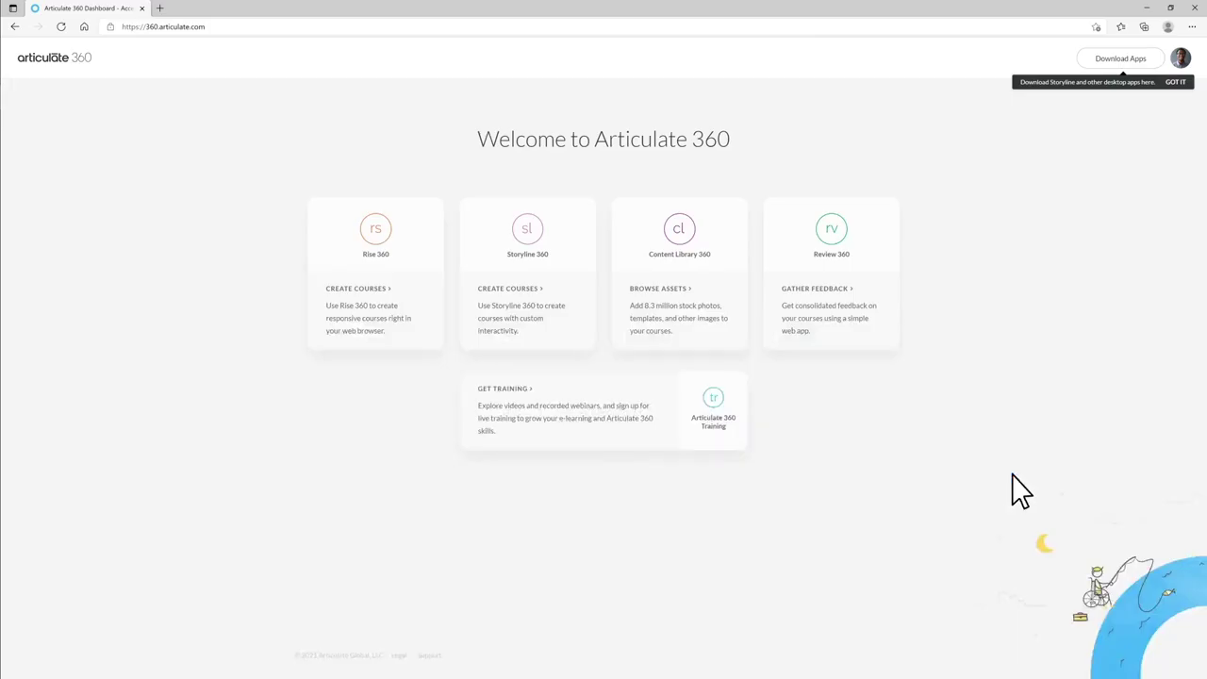